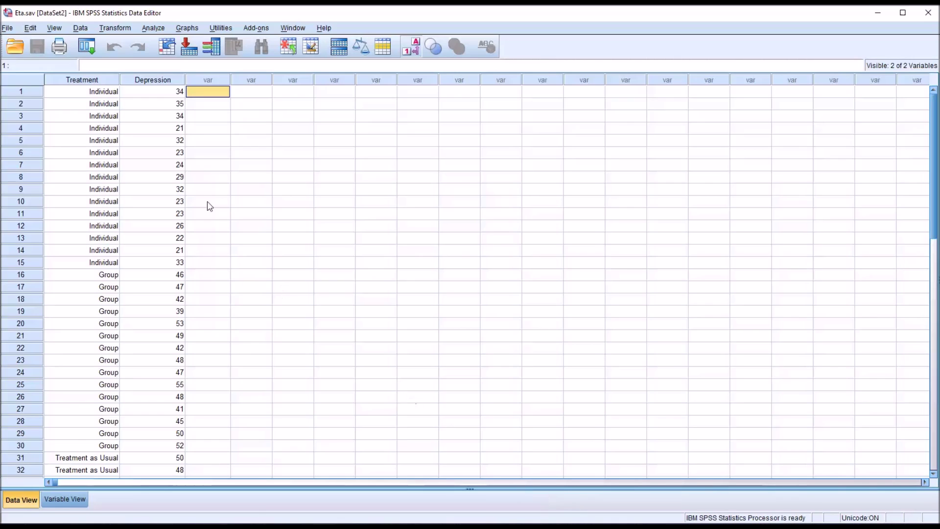
Check the codes behind the Treatment labels Individual, Group and Treatment as Usual
left_click(73, 80)
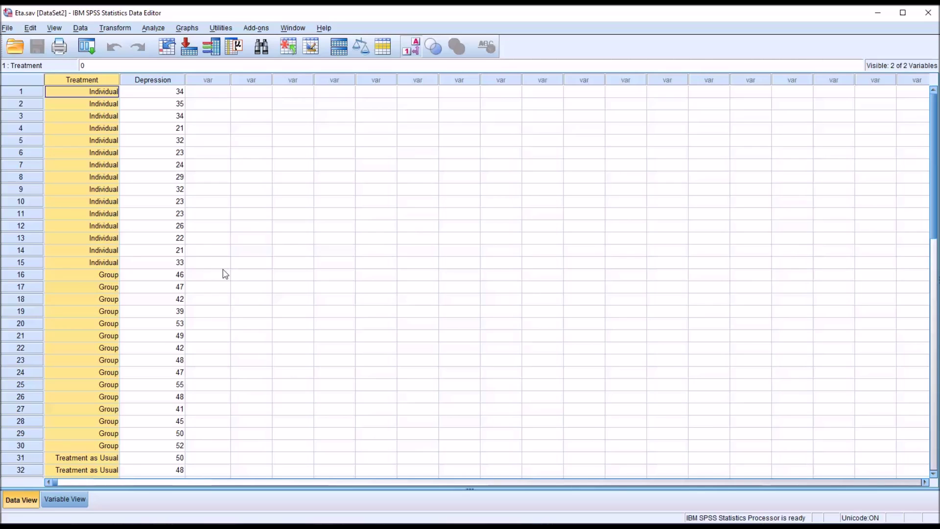
left_click(80, 153)
left_click(72, 166)
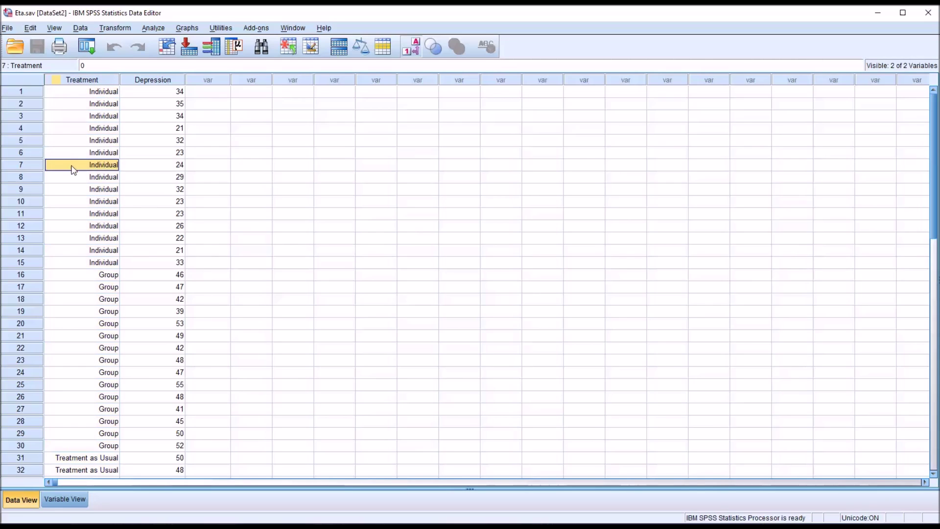
left_click(64, 274)
left_click(75, 457)
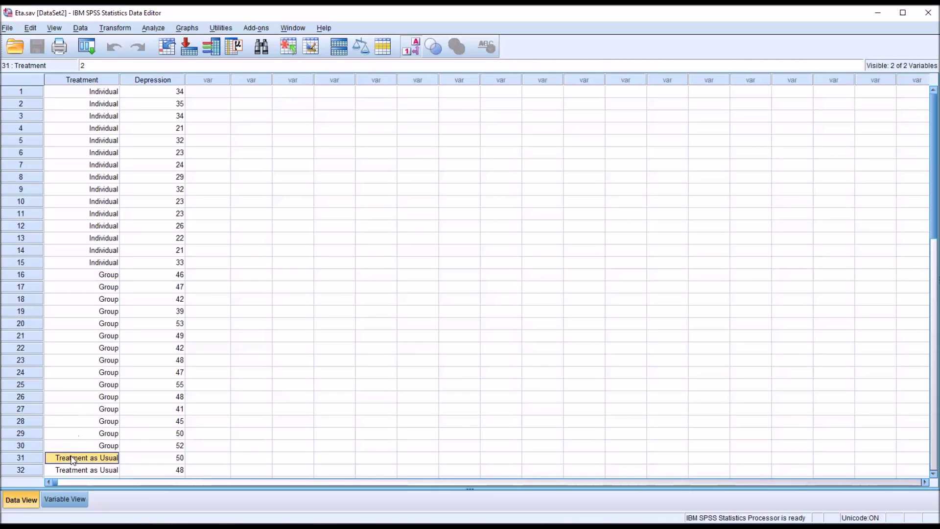
left_click(67, 116)
left_click(64, 275)
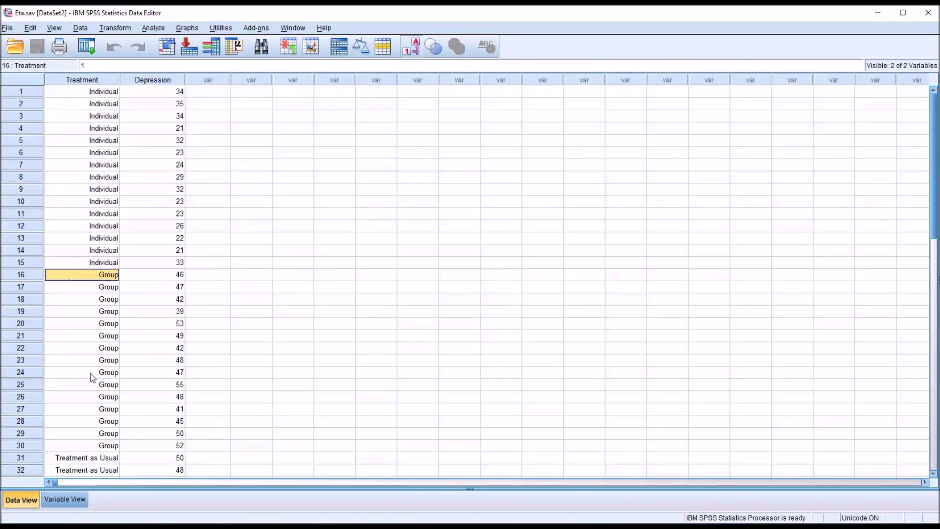
left_click(72, 459)
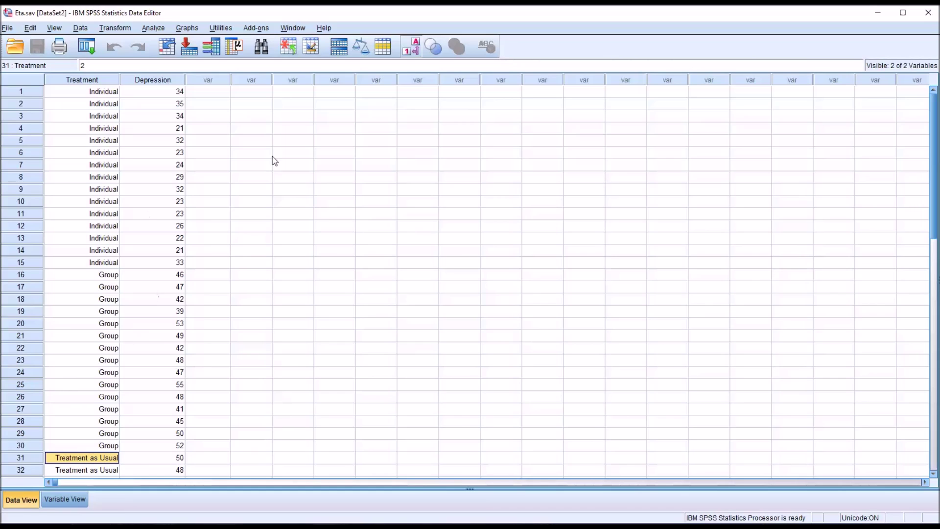
Toggle Treatment between numeric codes and group names, then inspect the Depression column
left_click(414, 51)
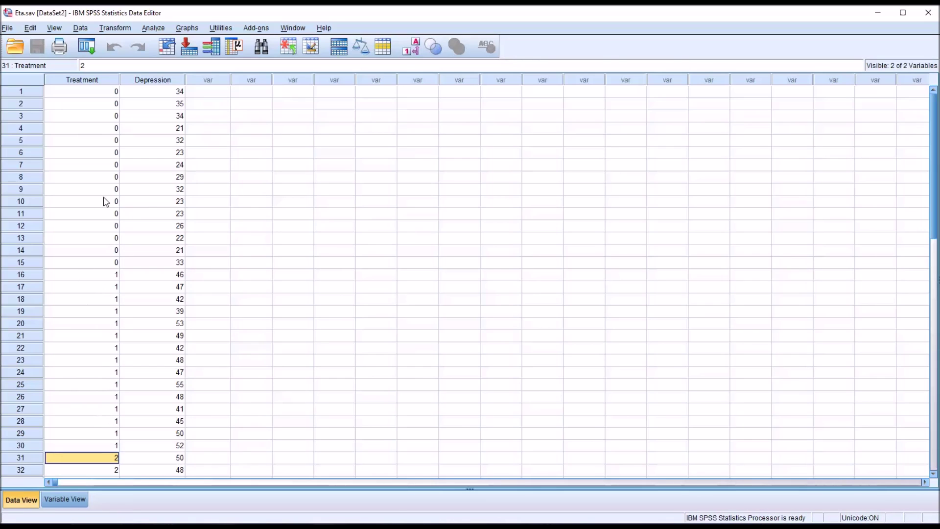
left_click(83, 81)
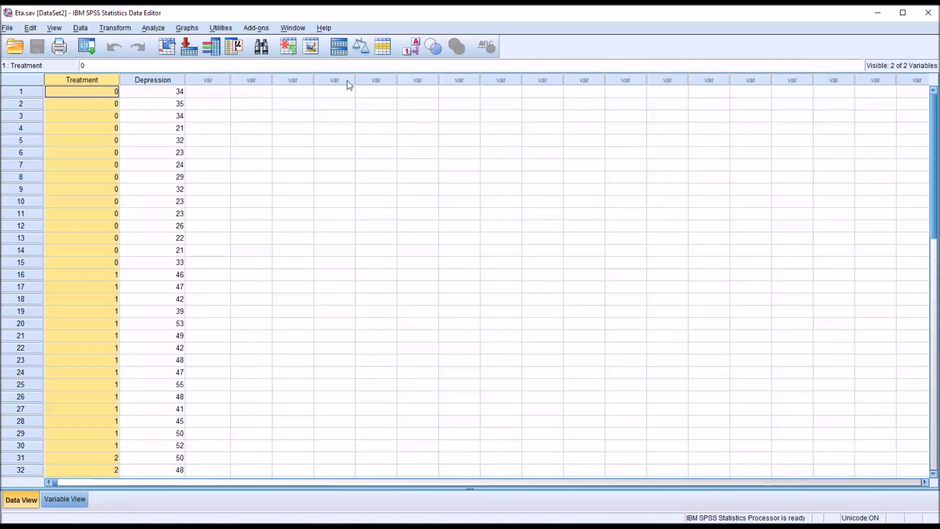
left_click(411, 46)
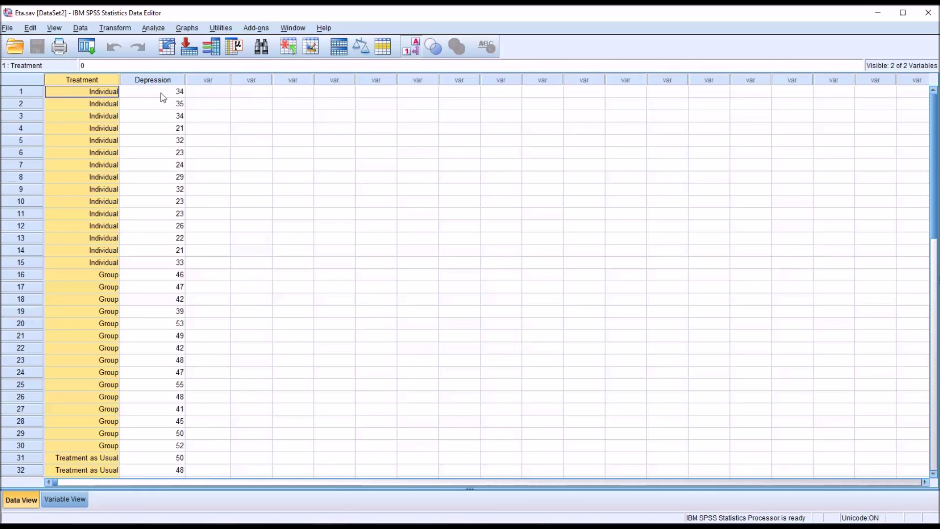
left_click(153, 80)
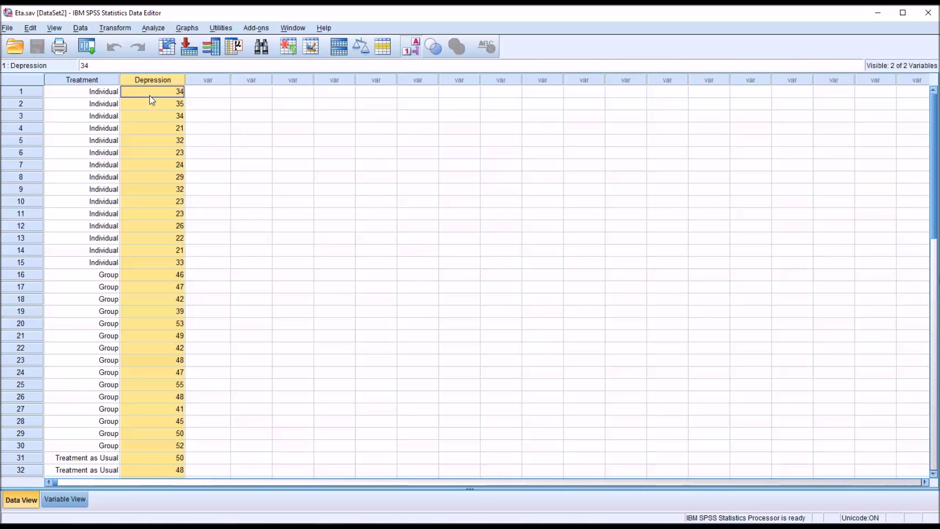
left_click(153, 92)
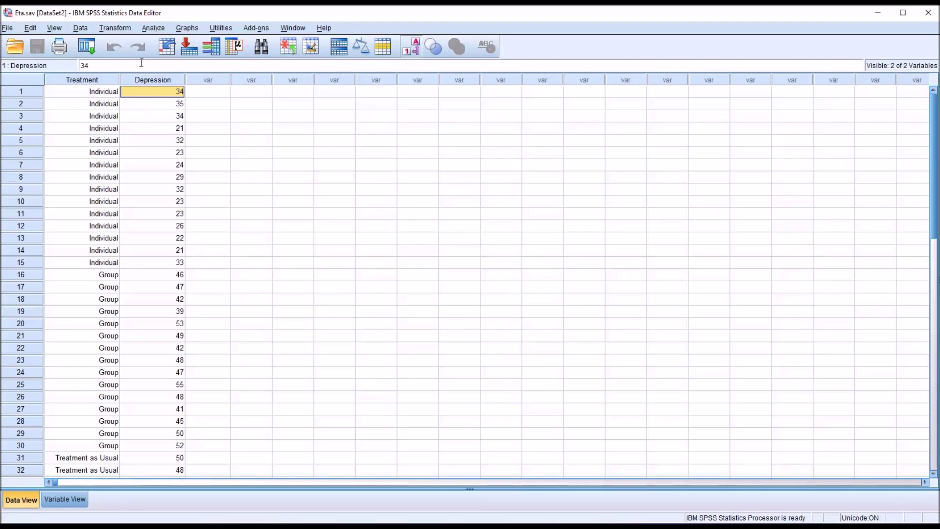
Set up a Crosstabs of Treatment (rows) by Depression (columns) and bring up its Statistics options
left_click(152, 30)
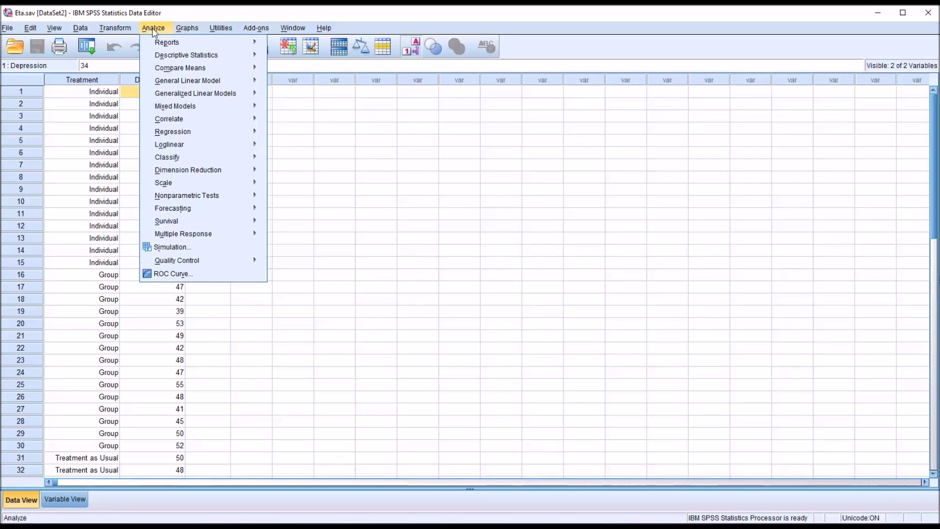
mouse_move(181, 59)
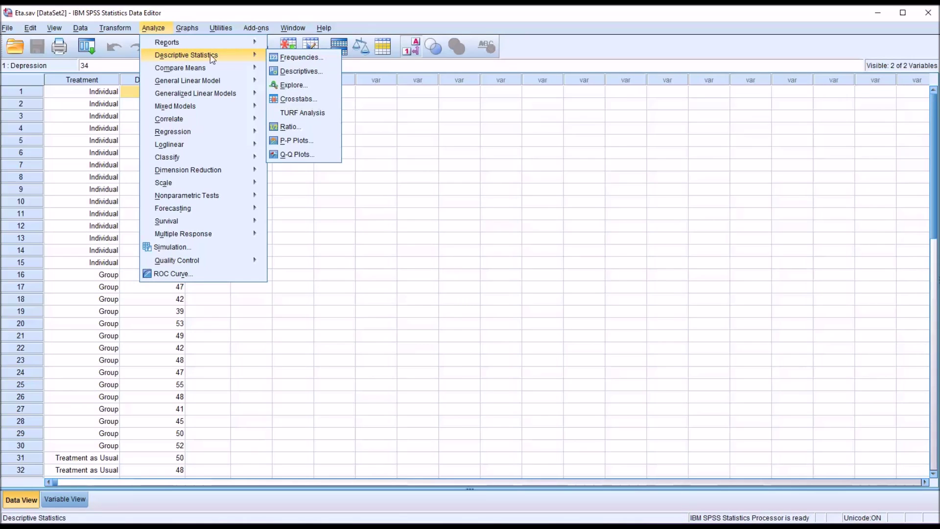
left_click(293, 99)
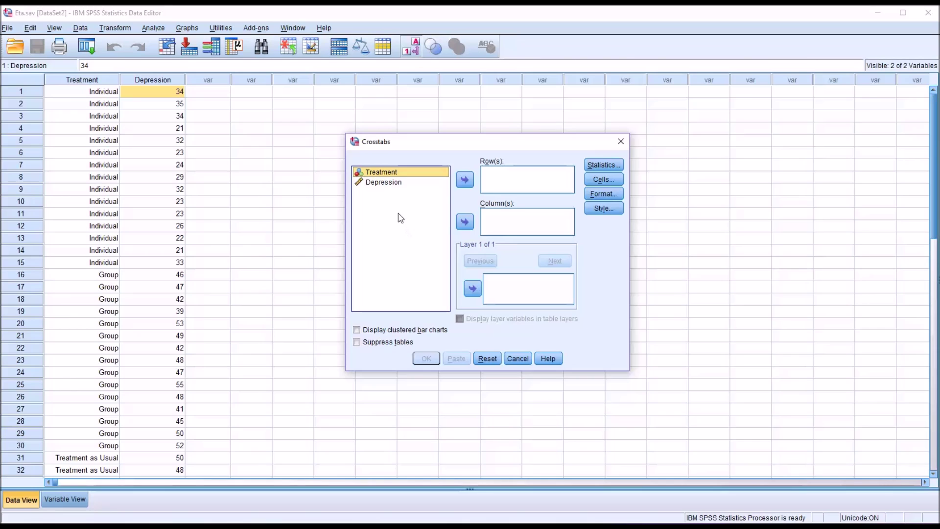
left_click(393, 174)
left_click_drag(382, 176, 497, 184)
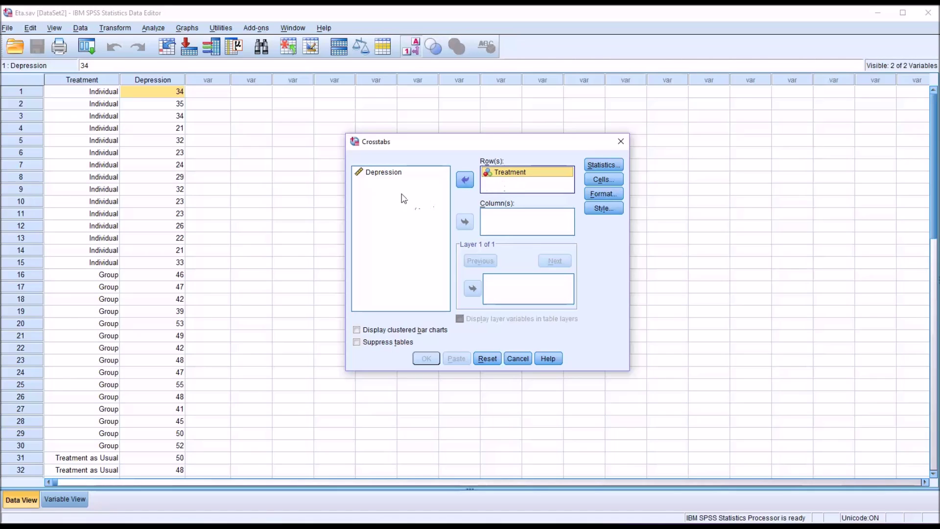
left_click_drag(377, 174, 491, 223)
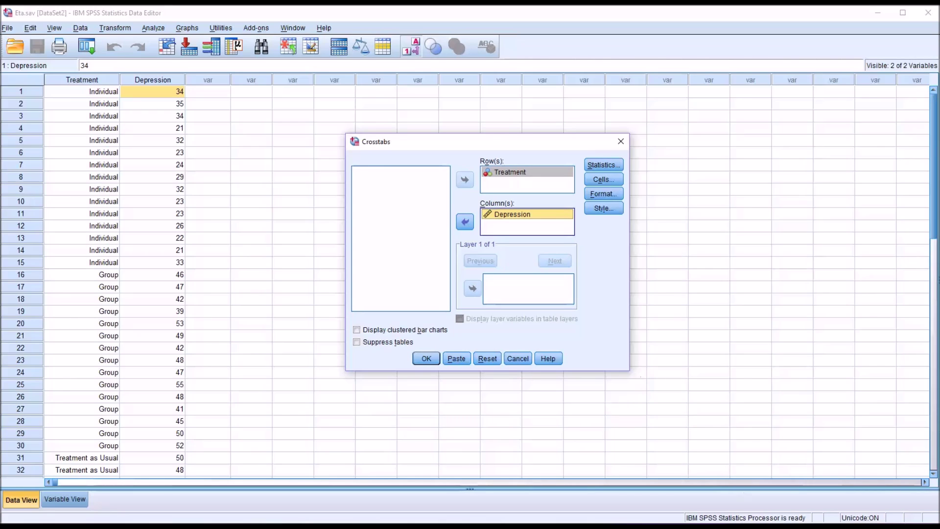
left_click(607, 166)
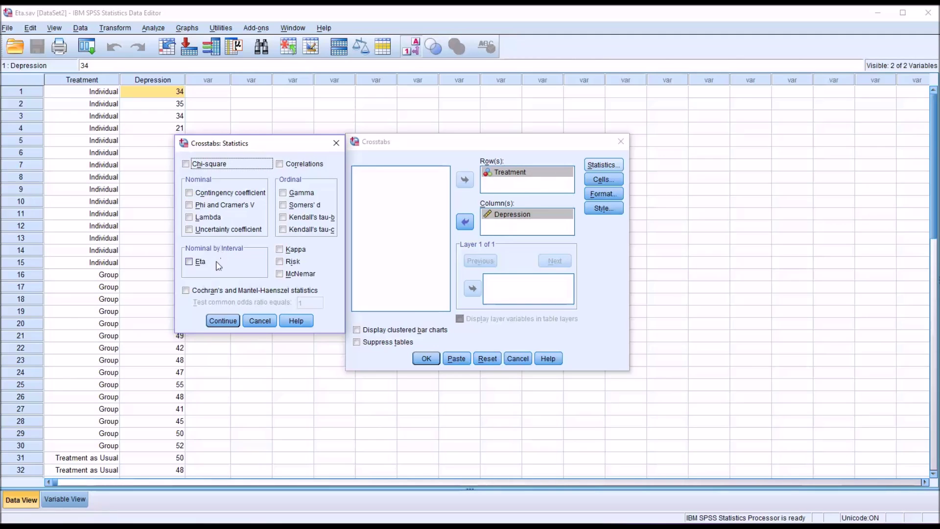
Request Eta and run the Treatment by Depression crosstab, giving Eta values .922 and .907
left_click(190, 263)
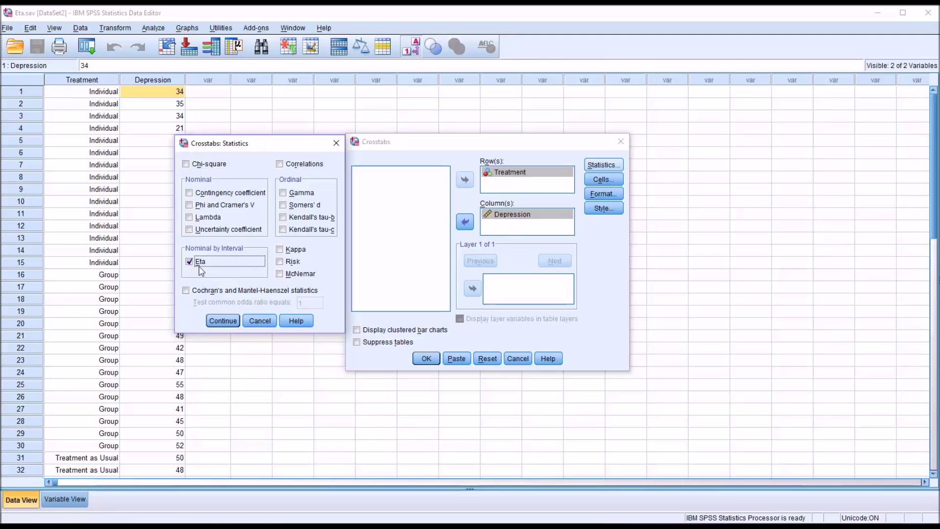
left_click(223, 321)
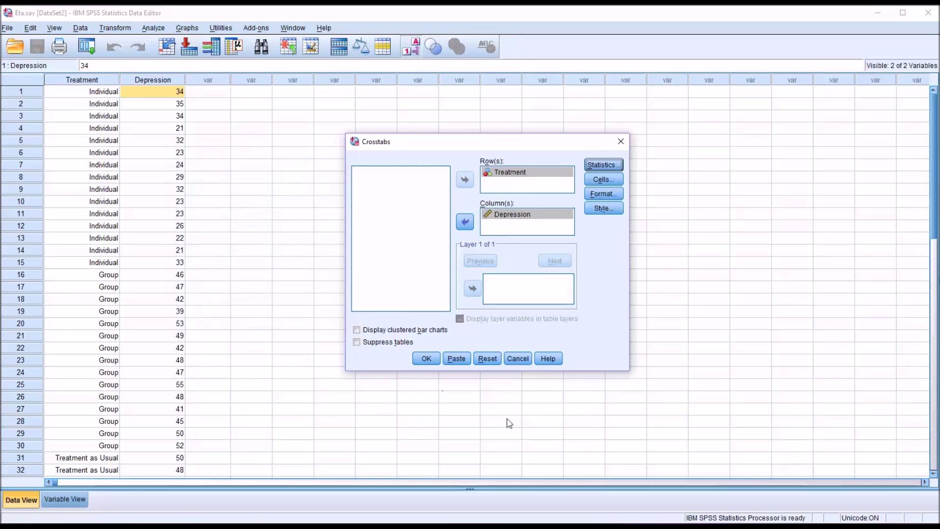
left_click(425, 359)
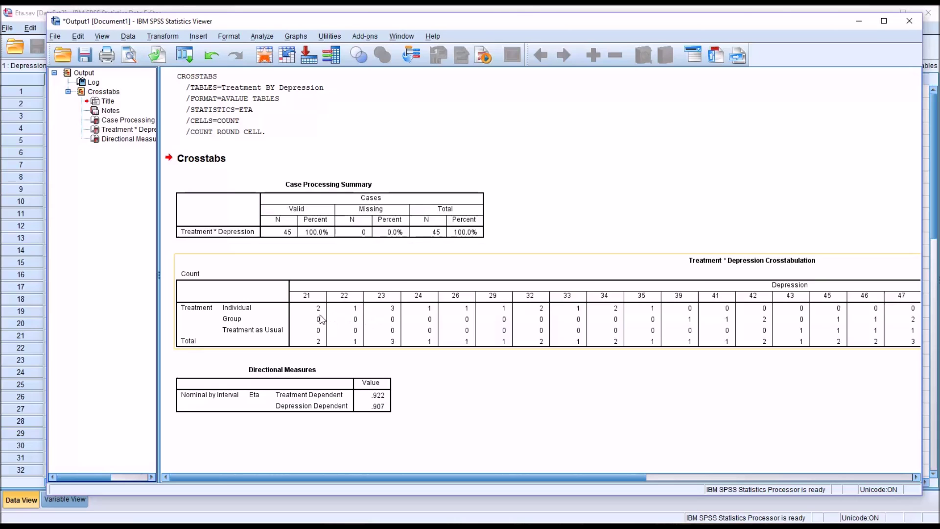
Scroll the crosstab output and narrow the Viewer so the Treatment and Depression data show beside it
mouse_move(492, 482)
left_mouse_down()
mouse_move(667, 492)
mouse_move(749, 514)
mouse_move(491, 493)
left_mouse_up()
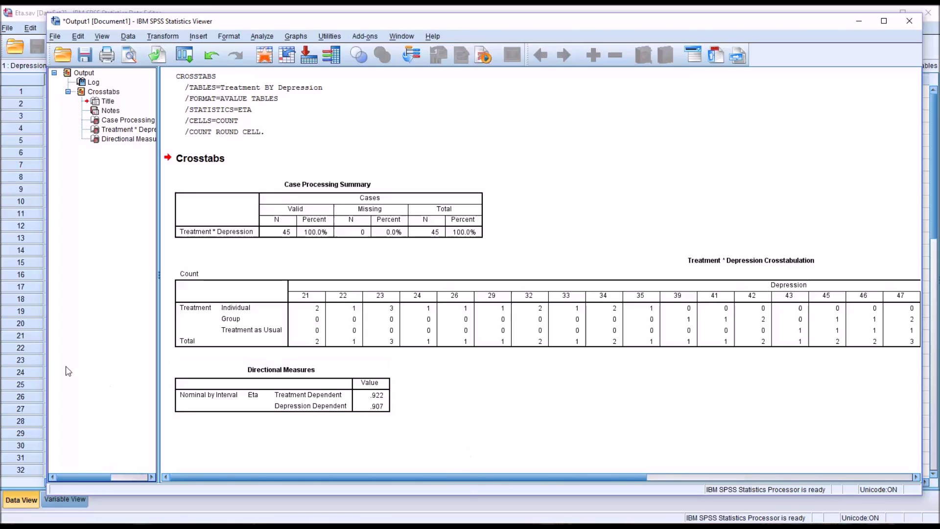
left_click_drag(49, 372, 208, 381)
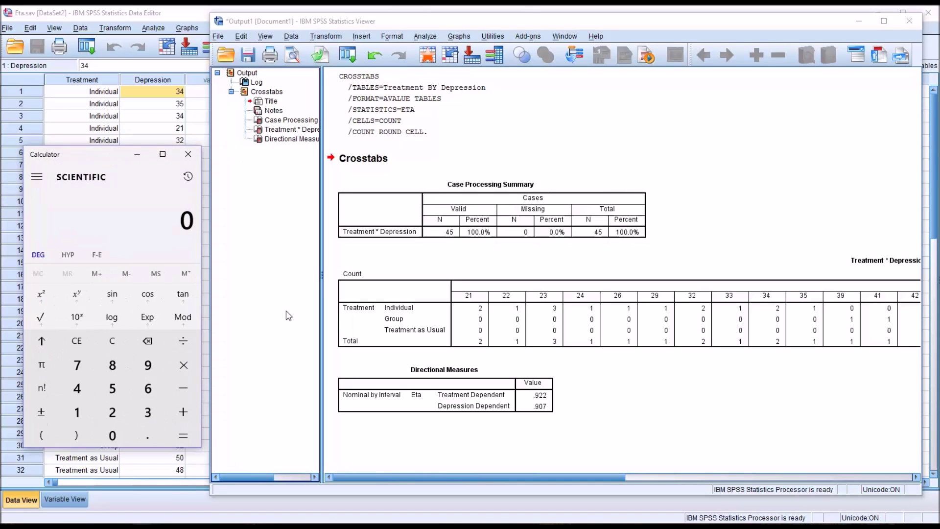
Reveal the unrounded Depression-dependent eta value 0.907317 in the Directional Measures table
left_click(434, 395)
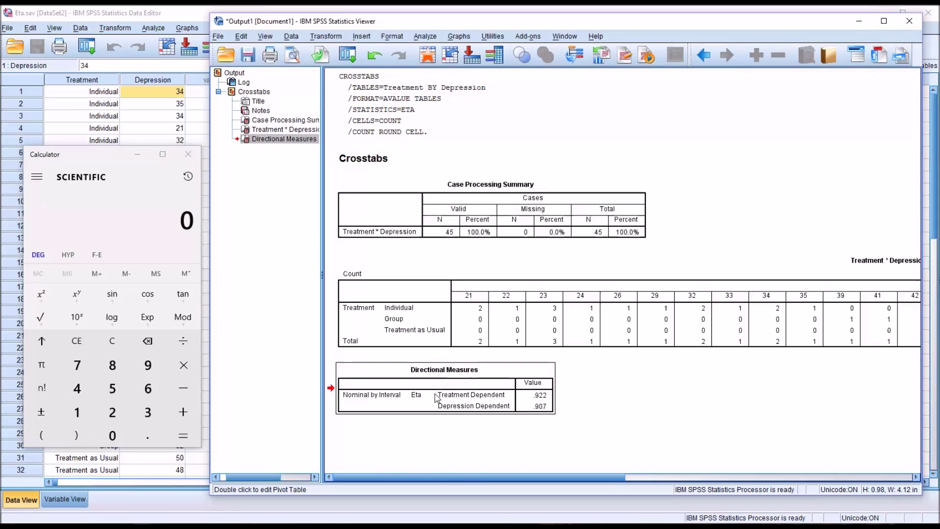
double_click(499, 399)
left_click(541, 406)
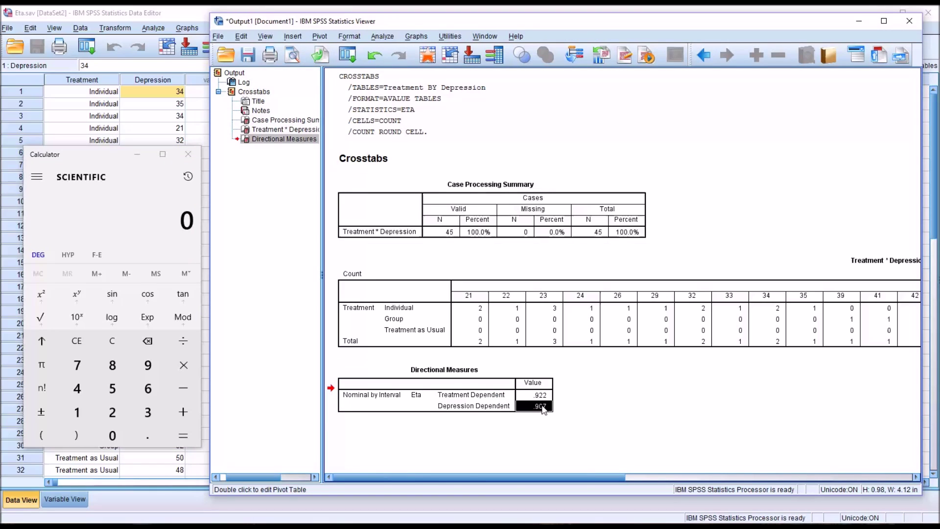
double_click(543, 407)
Square 0.907317 in Calculator to get 0.823224138489, move Calculator aside and finish table editing
left_click(108, 166)
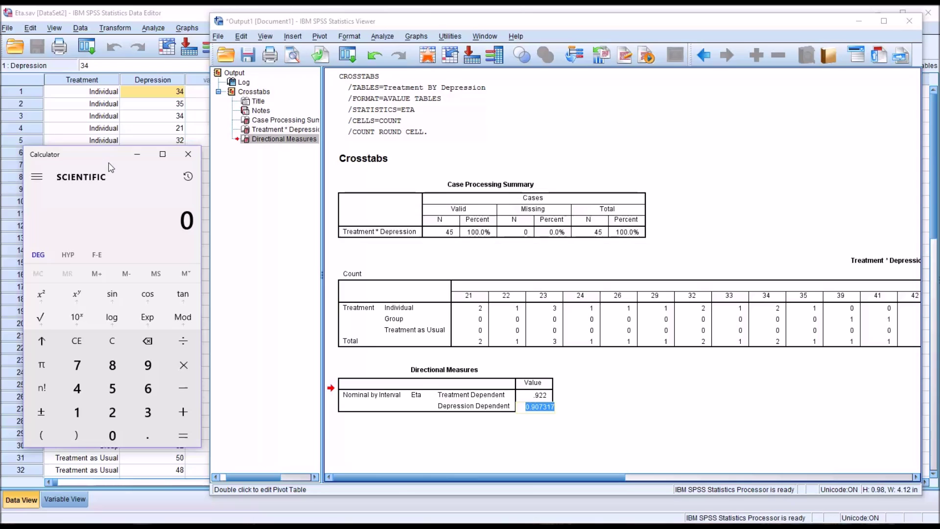
type(".907317")
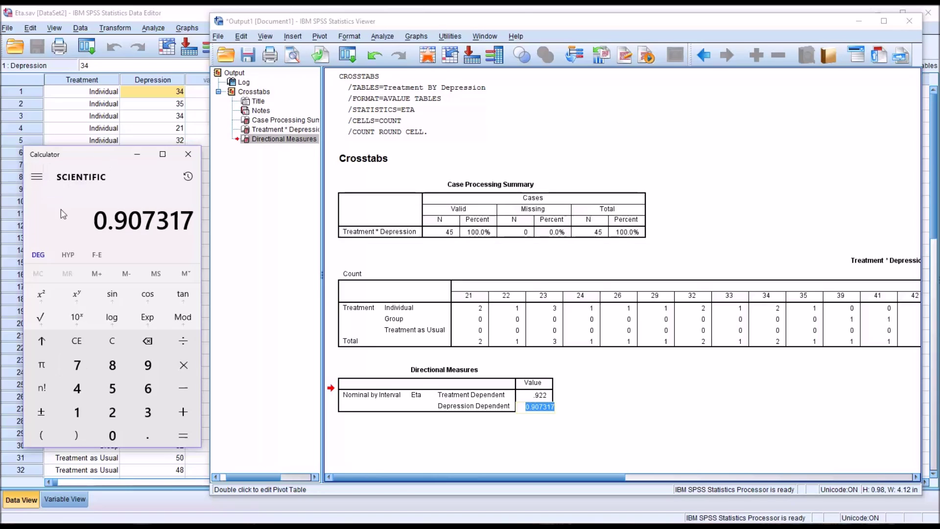
left_click(41, 296)
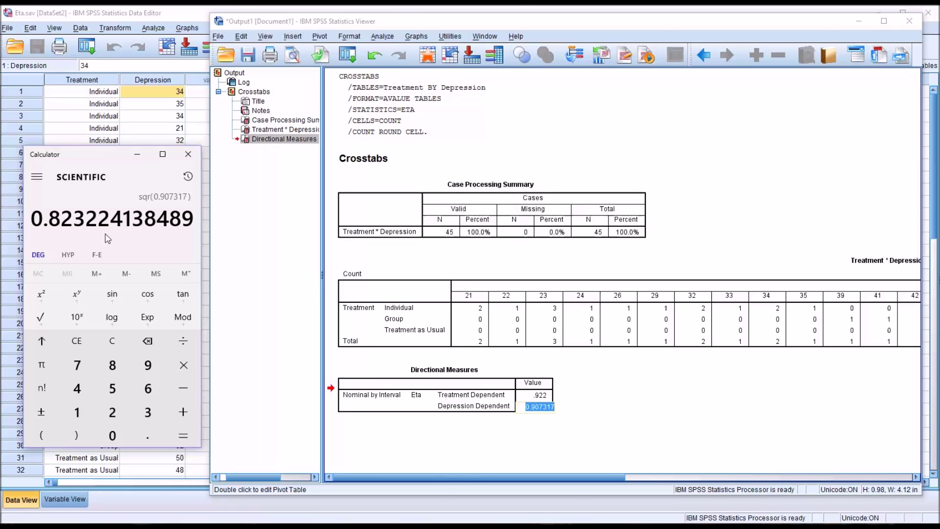
left_click_drag(112, 162, 95, 158)
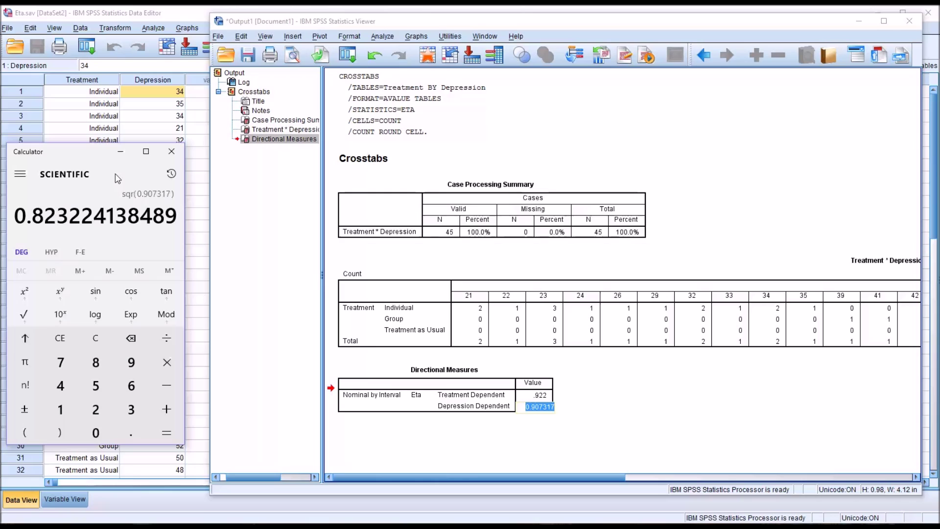
left_click_drag(81, 151, 0, 153)
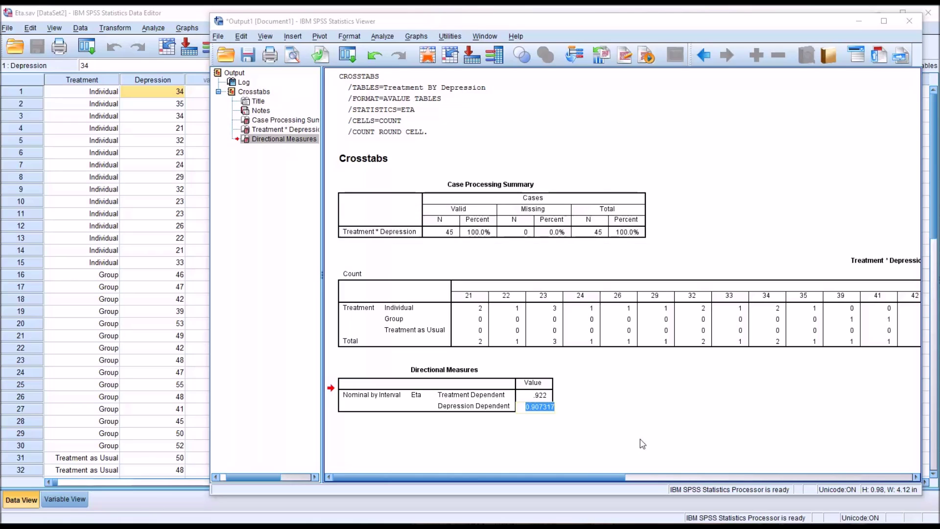
left_click(643, 443)
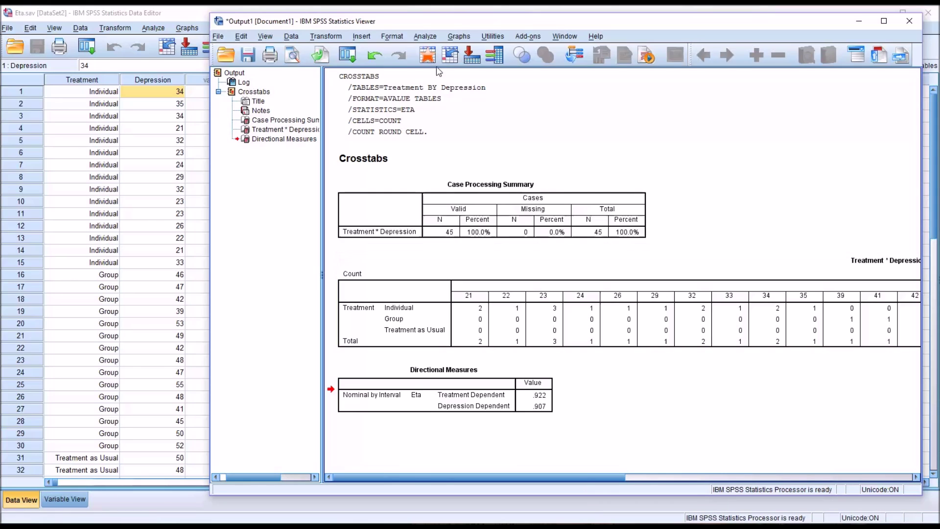
Run a univariate ANOVA with Depression as dependent, Treatment as fixed factor, and effect-size estimates
left_click(425, 37)
mouse_move(445, 90)
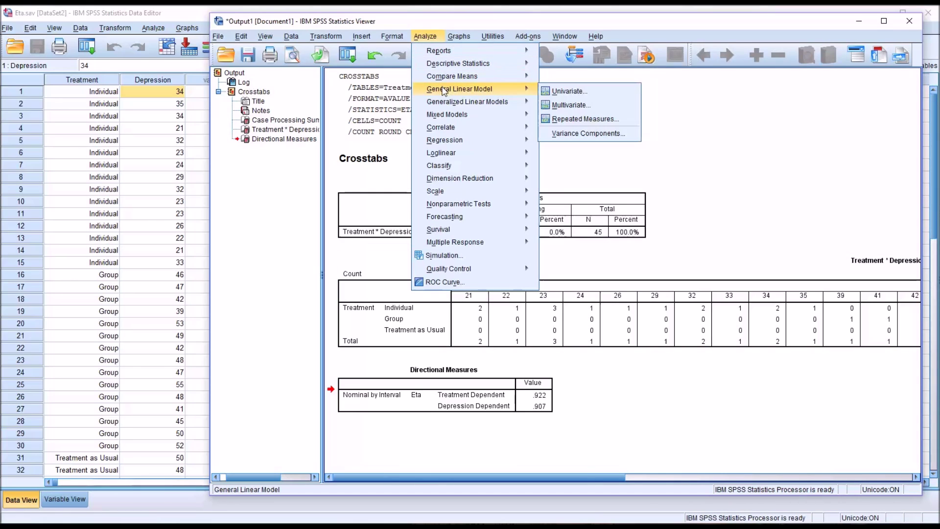
left_click(558, 91)
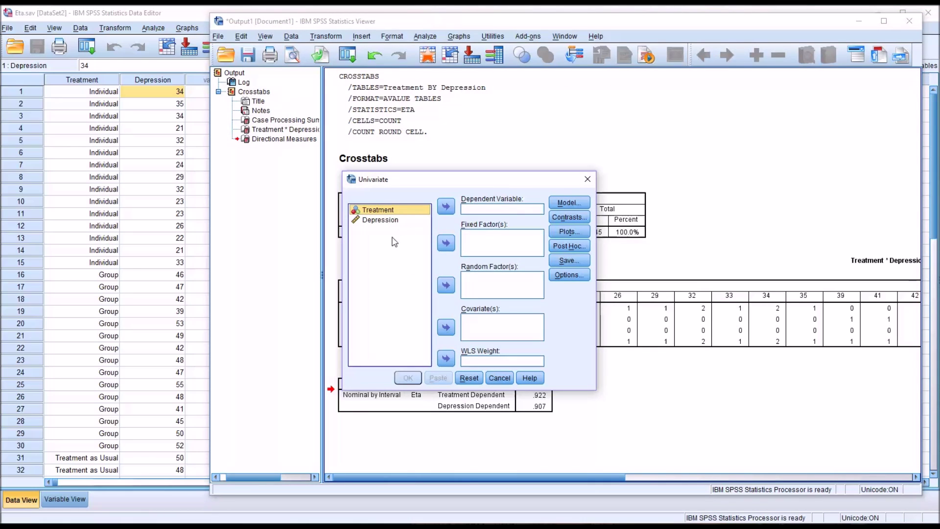
left_click_drag(376, 211, 482, 245)
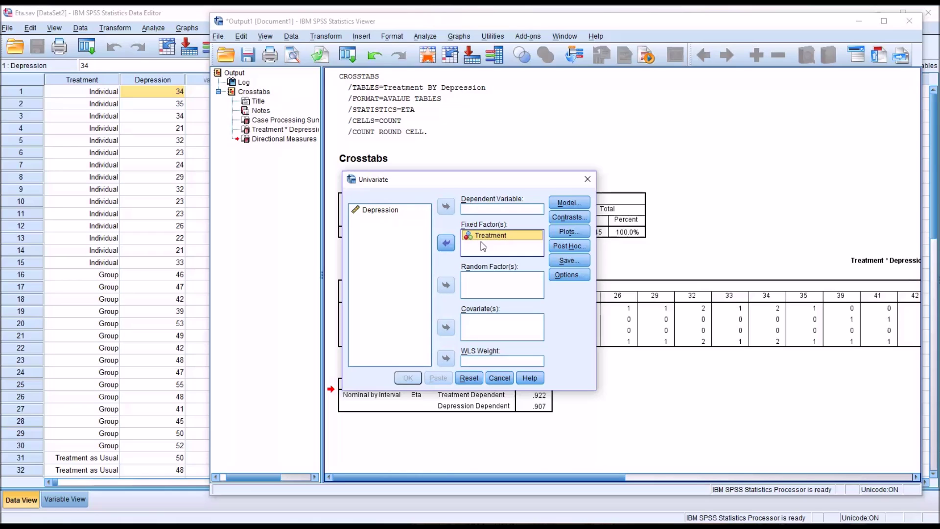
left_click_drag(370, 217, 467, 210)
left_click(569, 274)
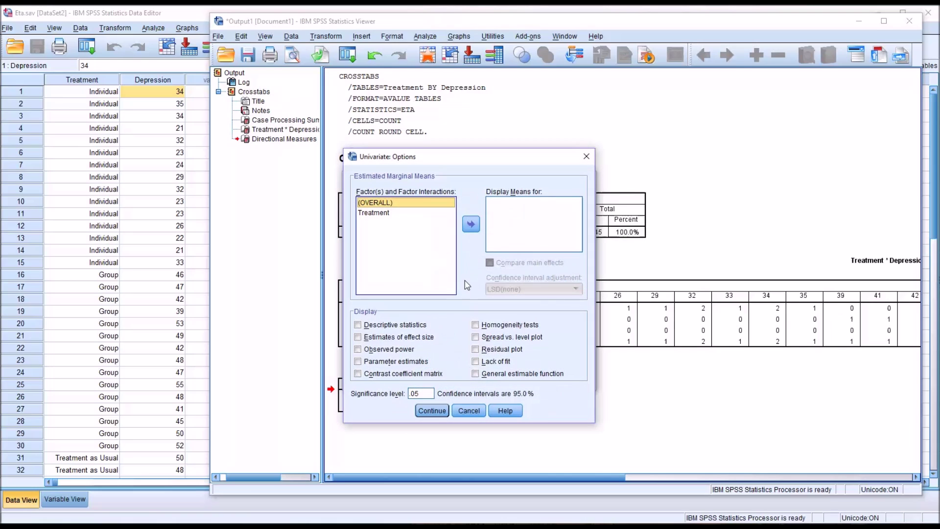
left_click(358, 338)
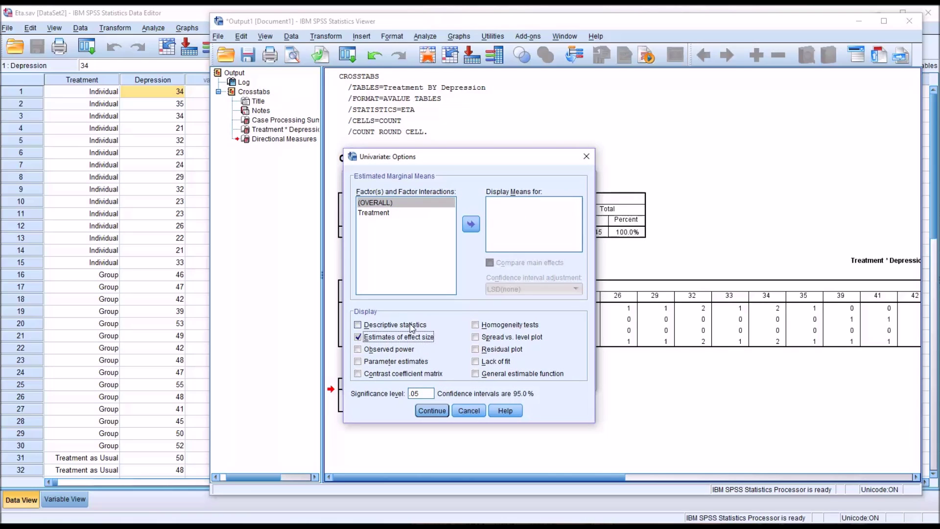
left_click(430, 412)
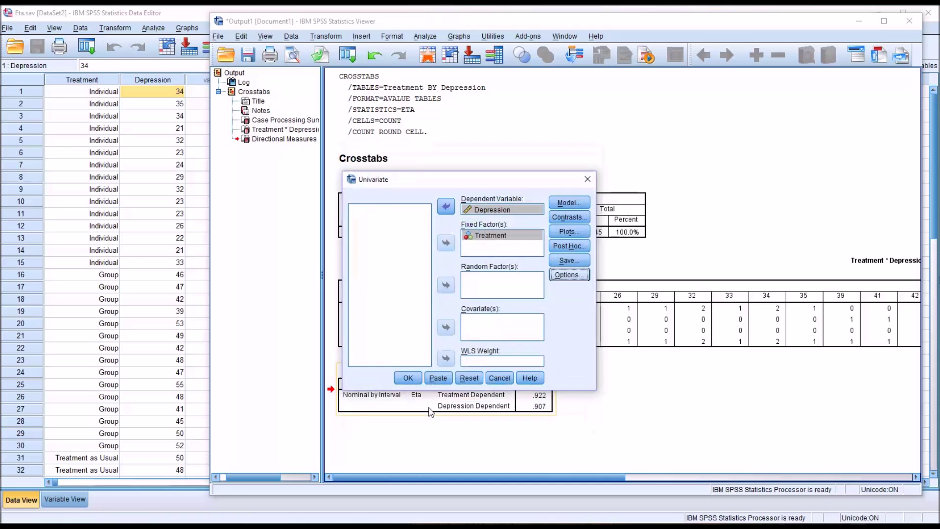
left_click(408, 375)
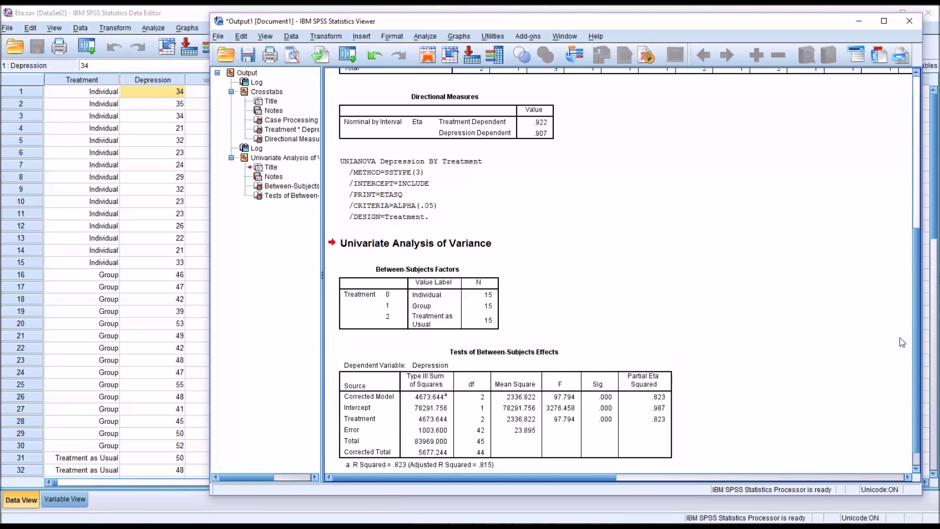
Reveal Treatment's full partial eta squared 0.823224 and compare it with Calculator's 0.823224138489
left_click_drag(915, 321, 913, 340)
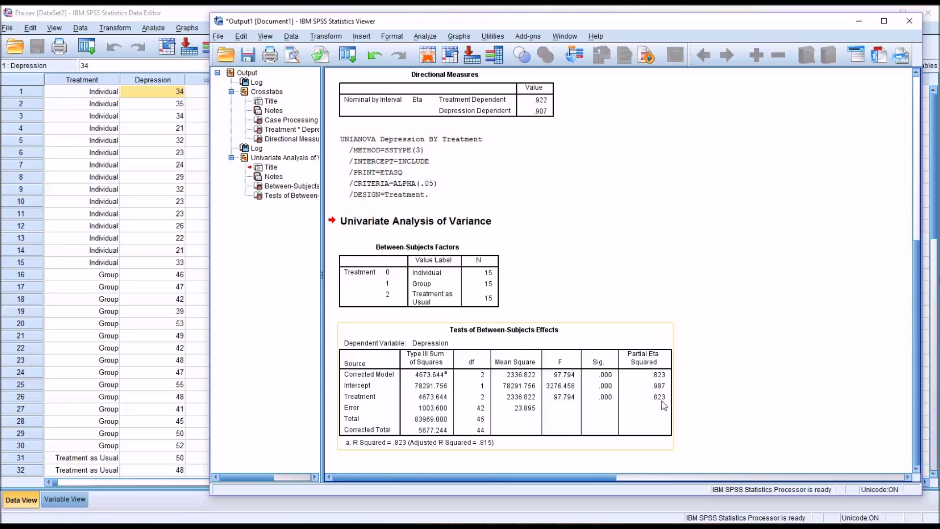
left_click(575, 401)
double_click(575, 400)
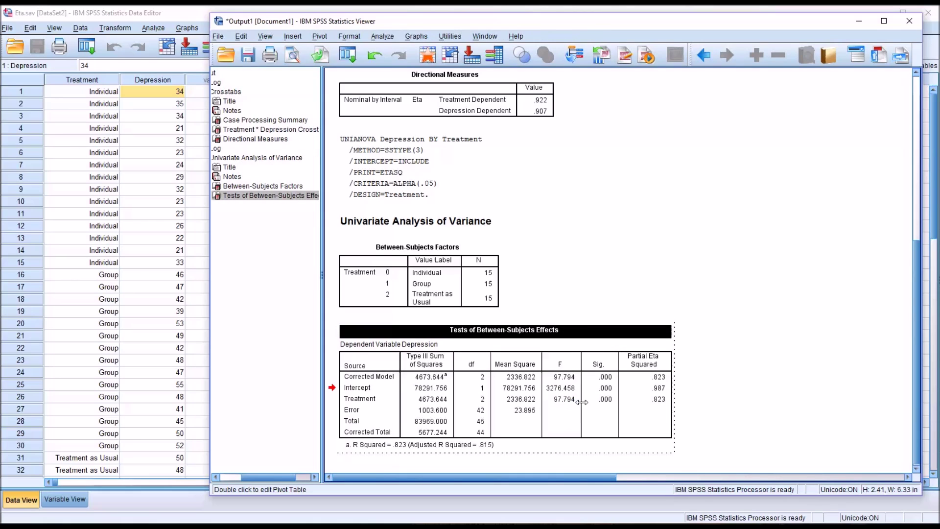
left_click(658, 399)
double_click(658, 399)
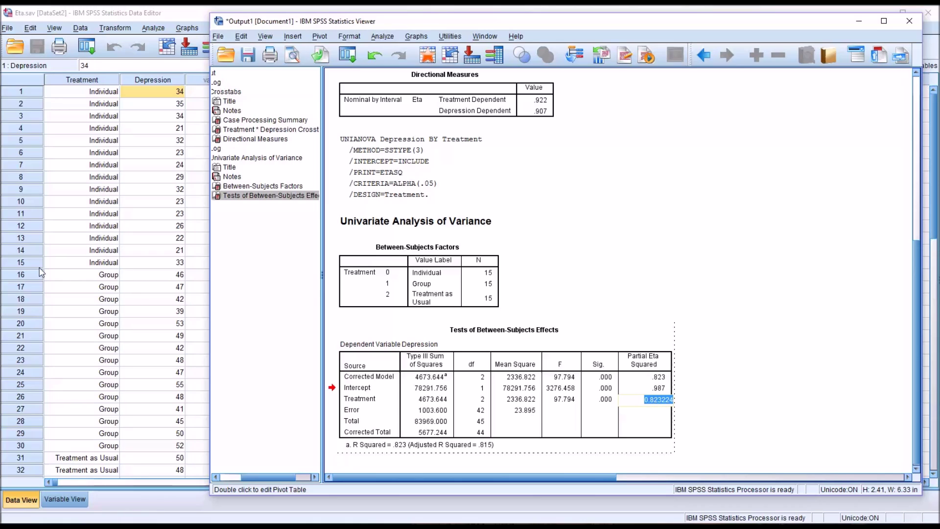
key("alt+Tab")
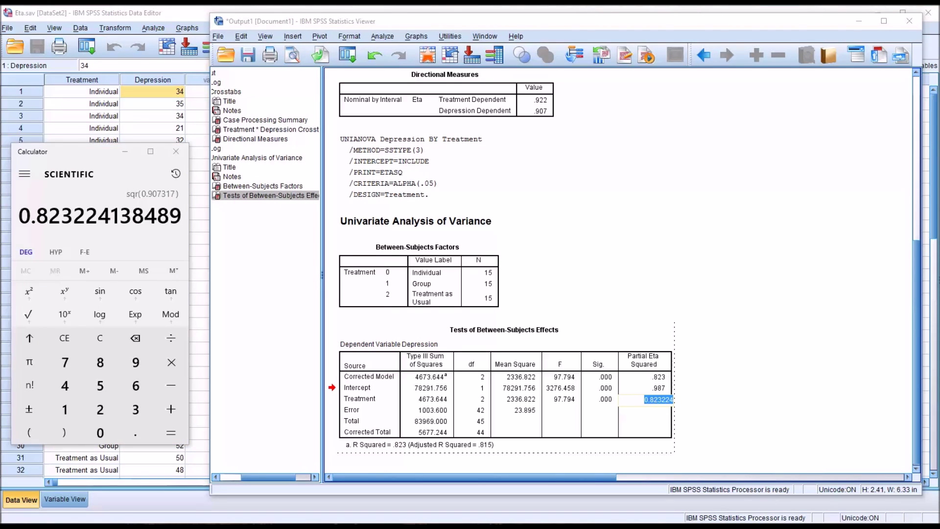
Exit table editing and scroll back up to the Crosstabs output with Eta values .922 and .907
left_click(746, 336)
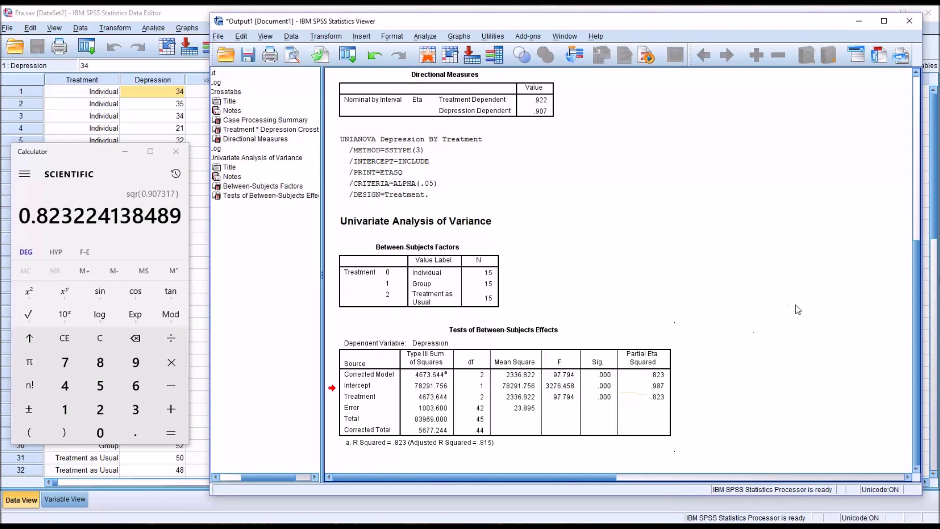
left_click_drag(914, 331, 912, 310)
scroll(906, 309, "up", 5)
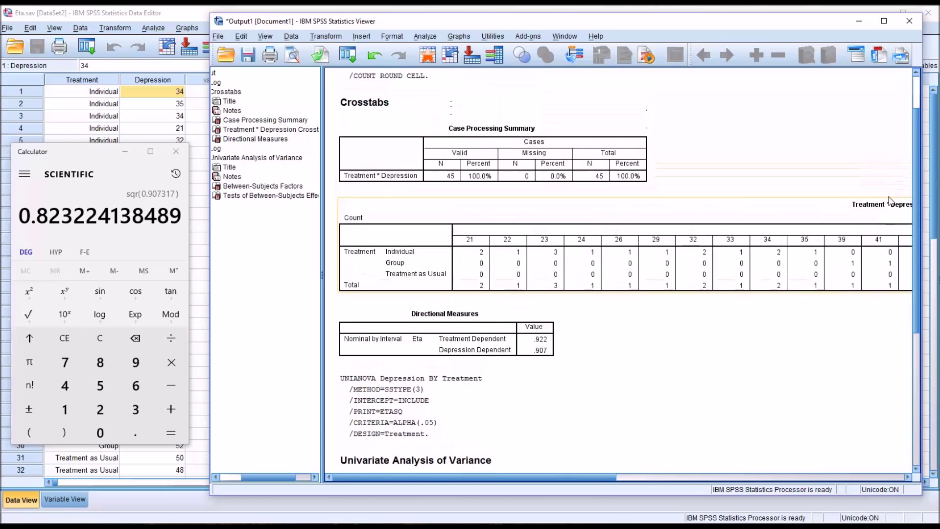
scroll(889, 200, "up", 1)
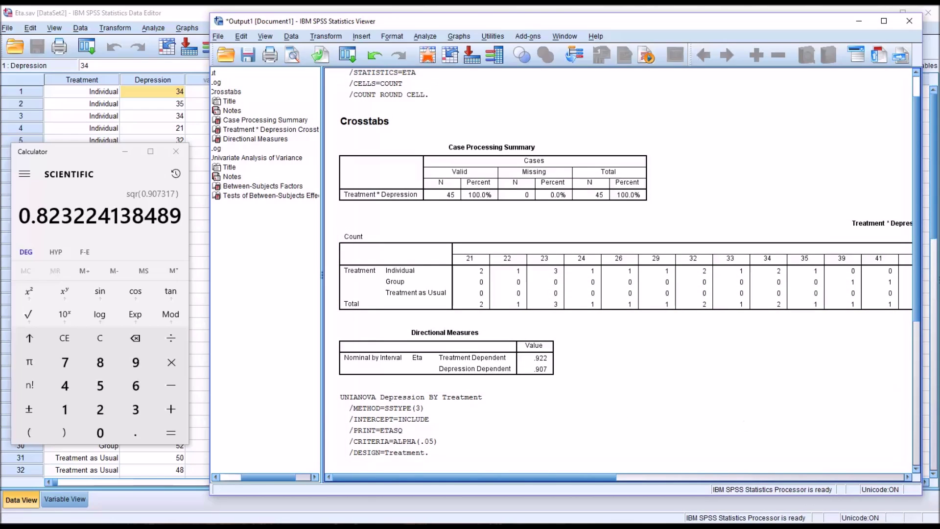